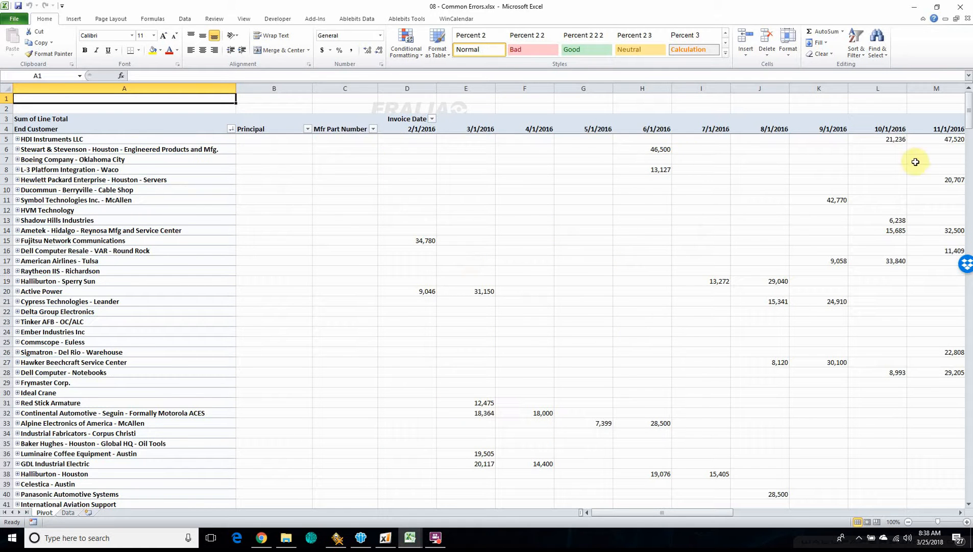
- Try to group the Invoice Date column labels in the pivot table
right_click(414, 131)
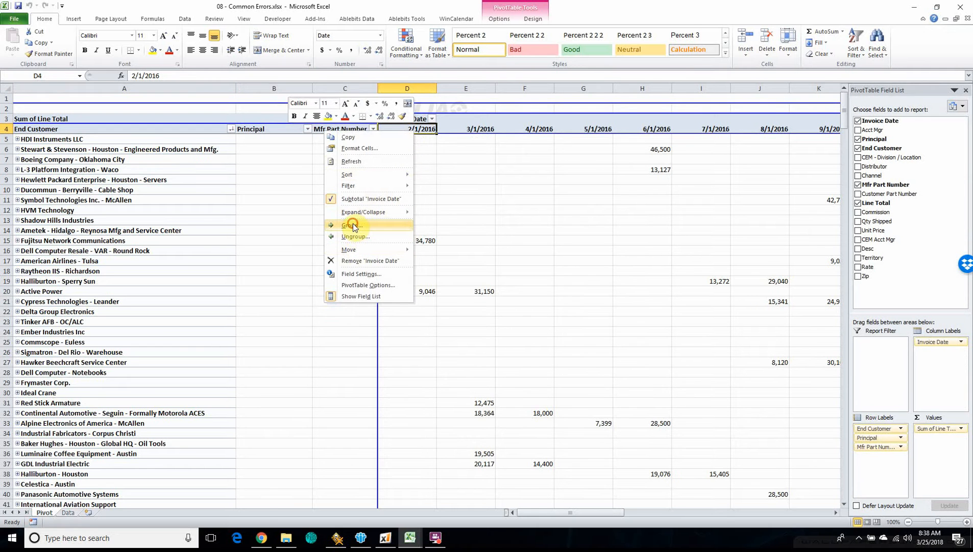
left_click(353, 224)
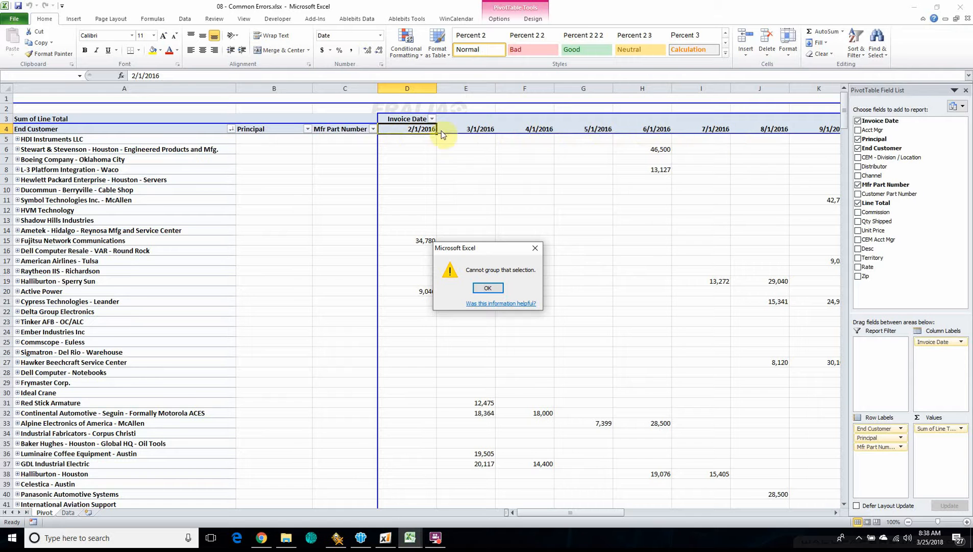
left_click(486, 288)
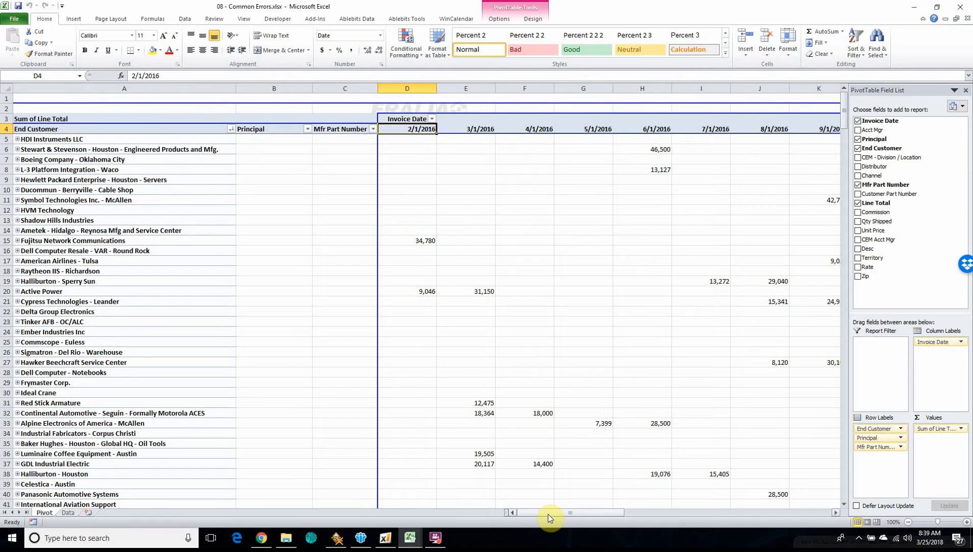
- Examine the pivot's invoice date headings through the Grand Total column, plus the Invoice Date entries on the Data sheet
left_click_drag(548, 514, 618, 514)
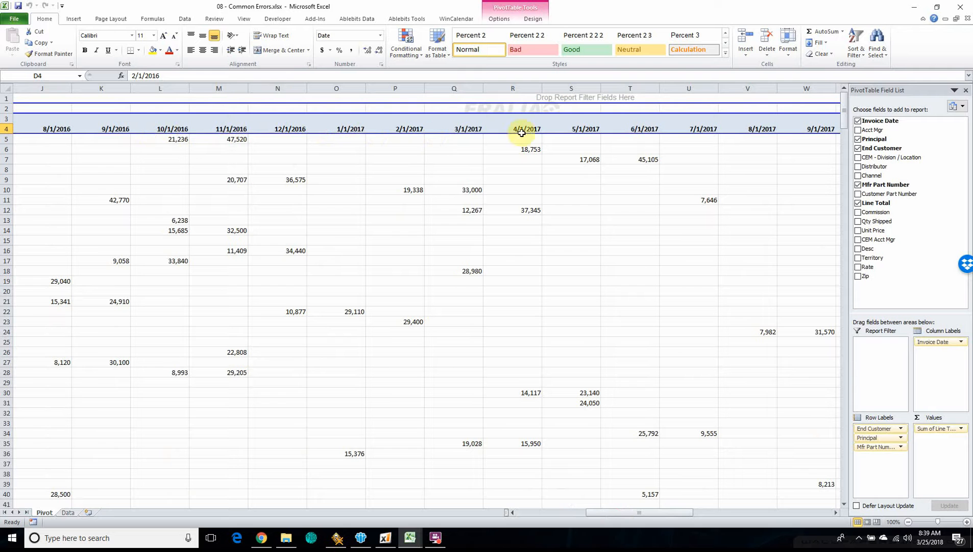
left_click_drag(643, 515, 793, 503)
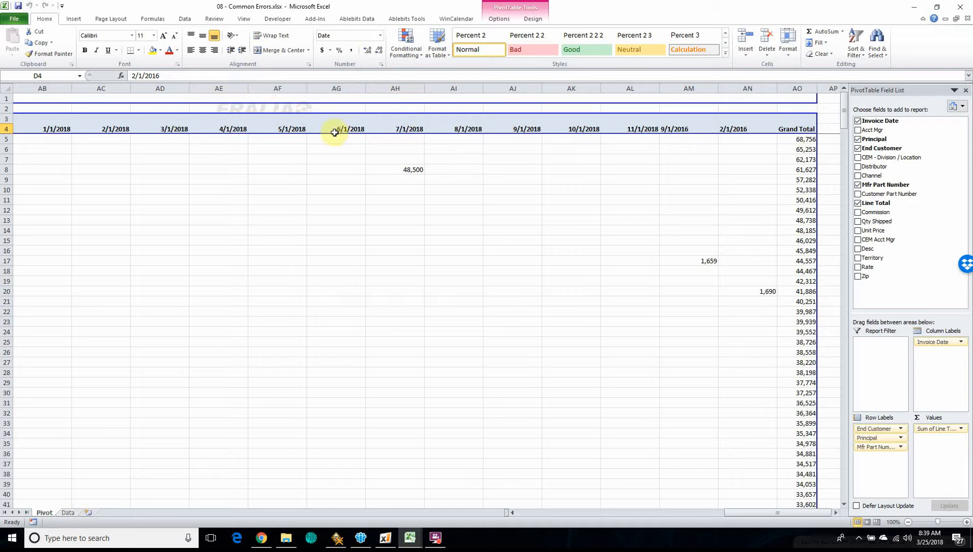
left_click(68, 513)
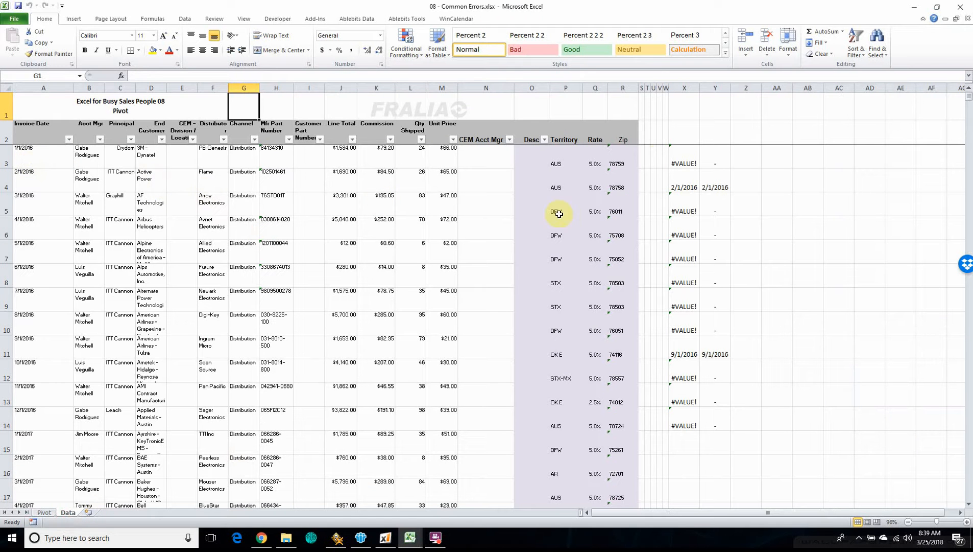
left_click(28, 155)
left_click_drag(28, 154, 30, 478)
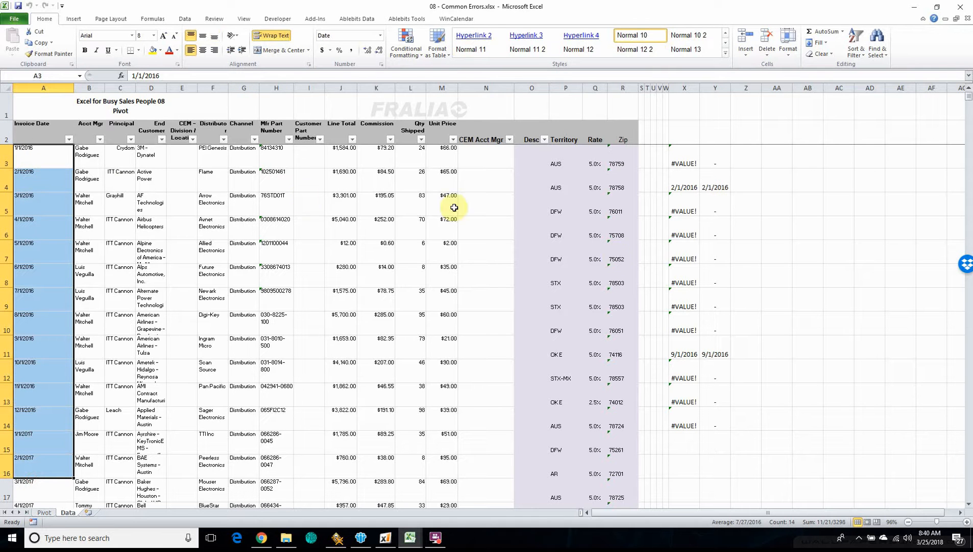
left_click(862, 296)
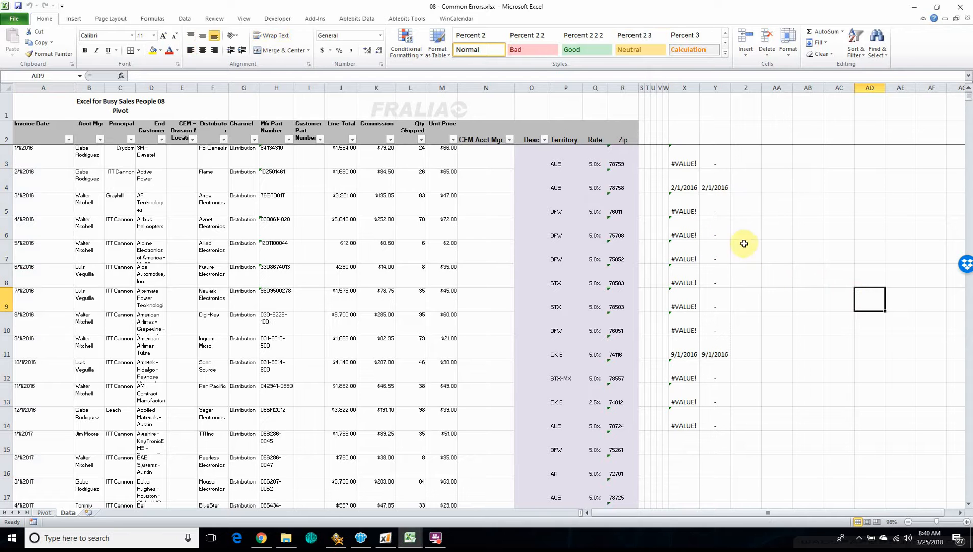
- Inspect the function arguments of the DATEVALUE formula in cell X3
left_click(686, 161)
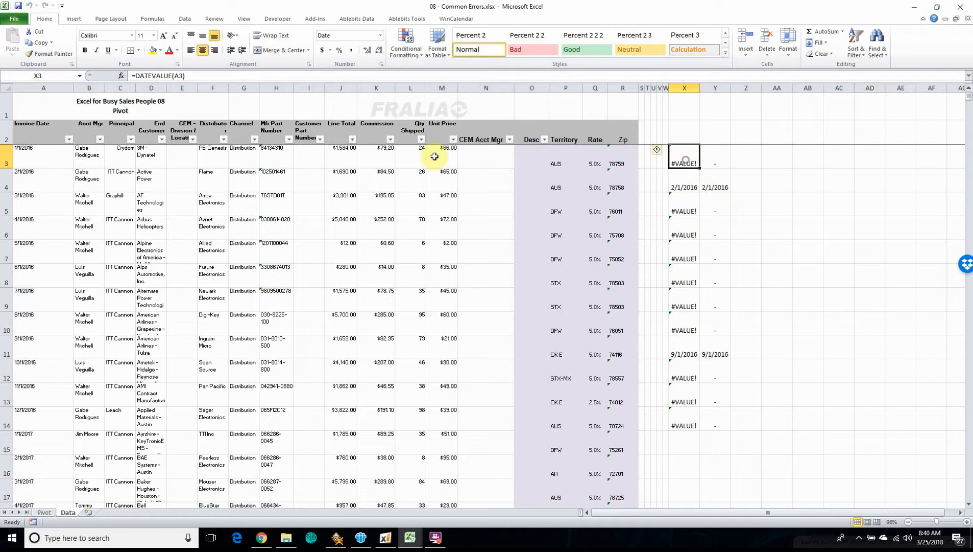
left_click(118, 77)
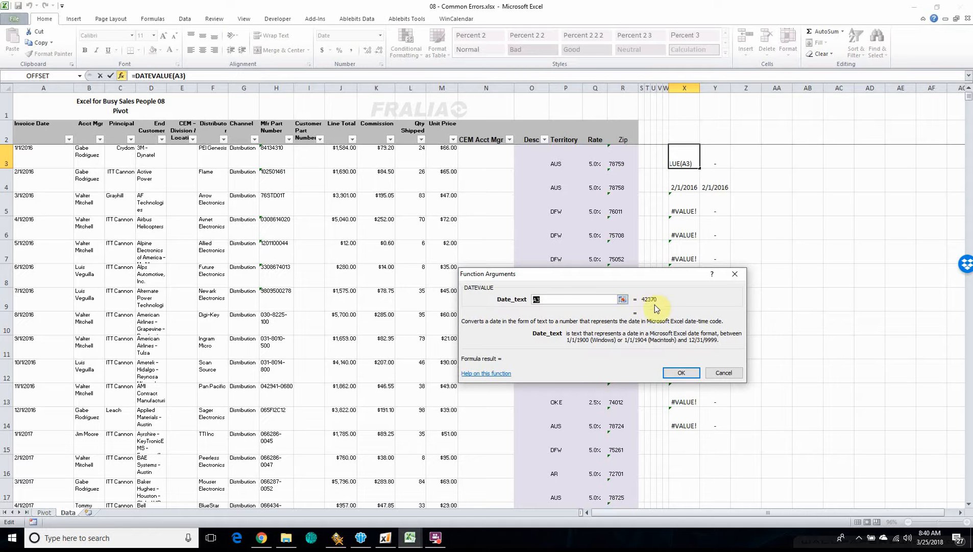
left_click(728, 375)
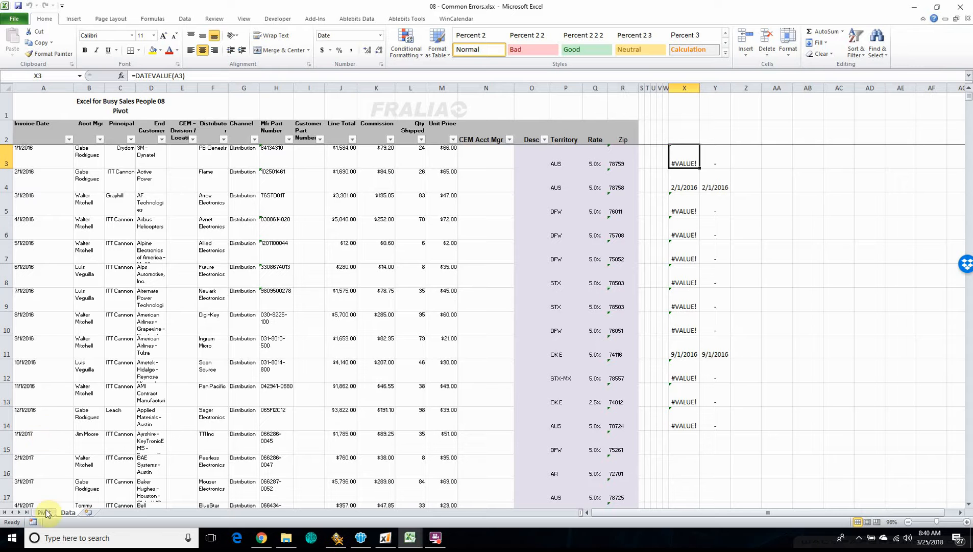
- Set the number format of the whole Invoice Date column to General
left_click(34, 87)
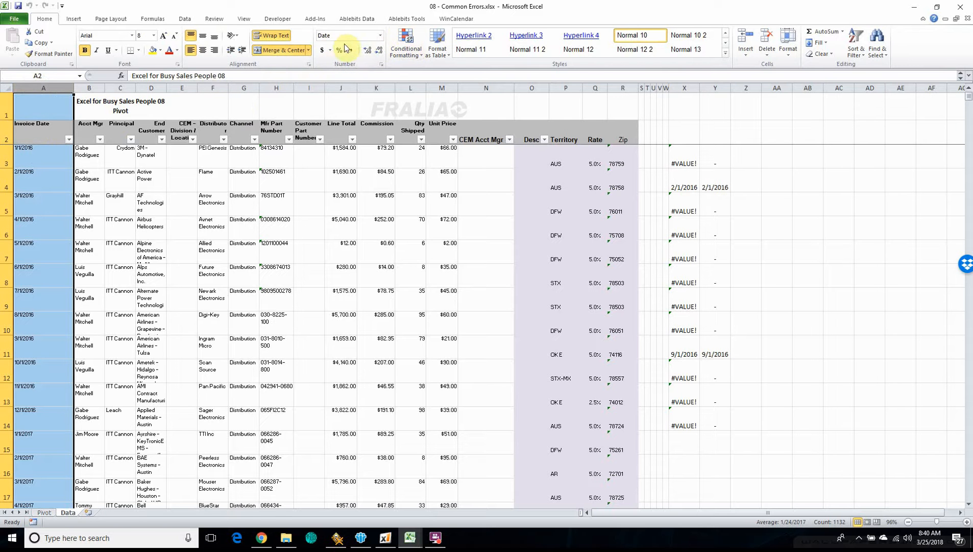
left_click(381, 36)
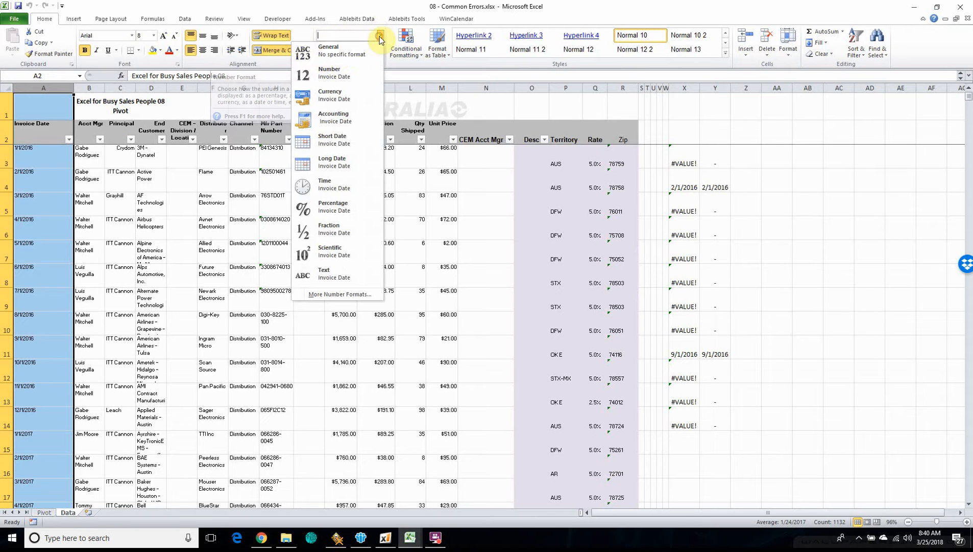
left_click(336, 52)
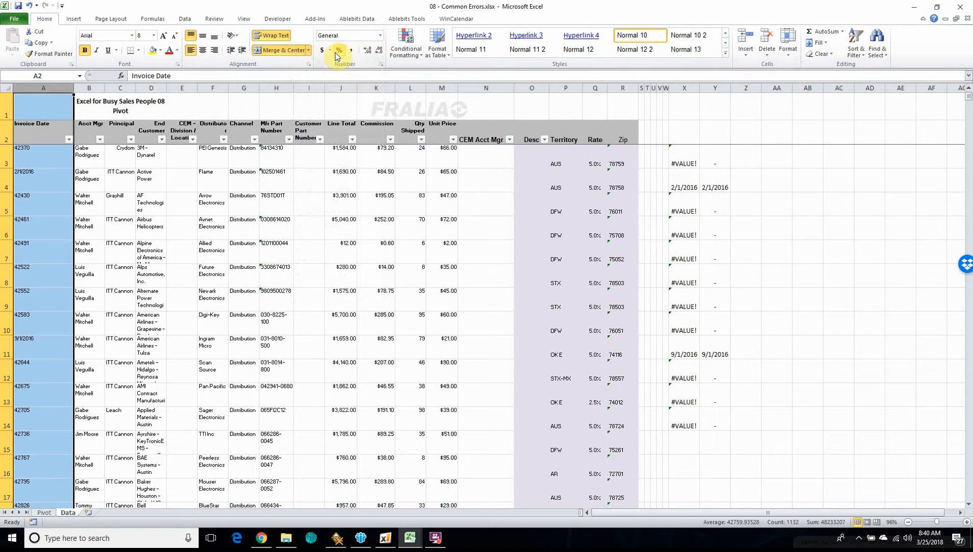
- Compare the underlying contents of Invoice Date cells A3, A4 and A11
left_click(38, 159)
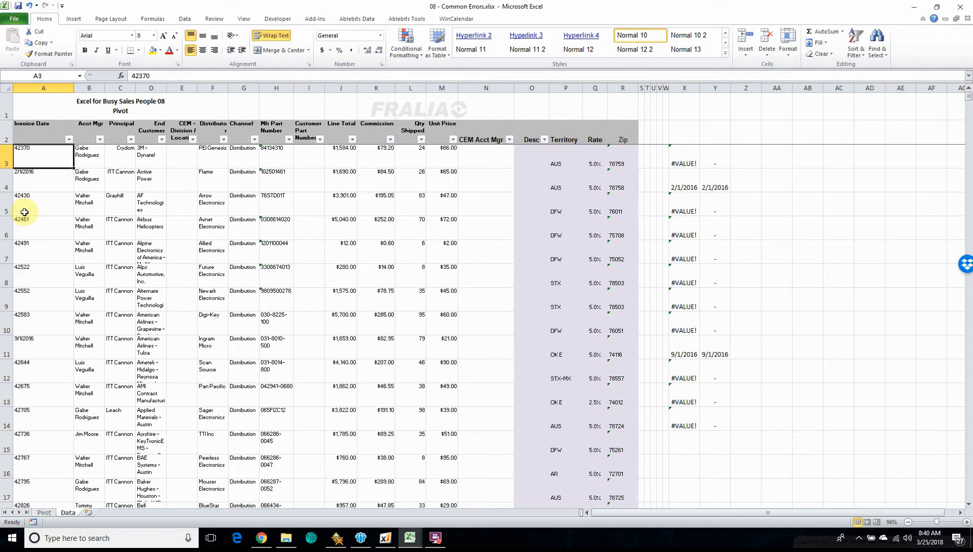
left_click(33, 342)
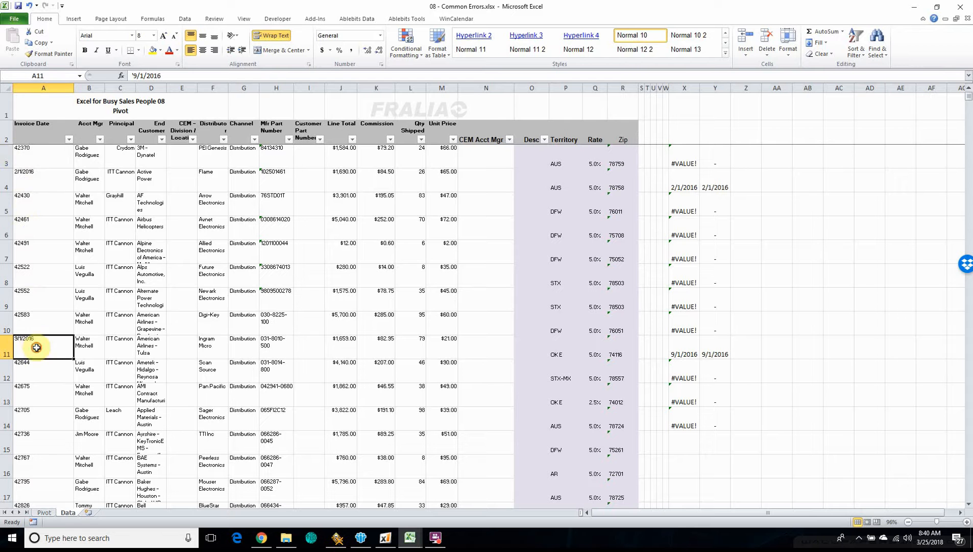
left_click(34, 180)
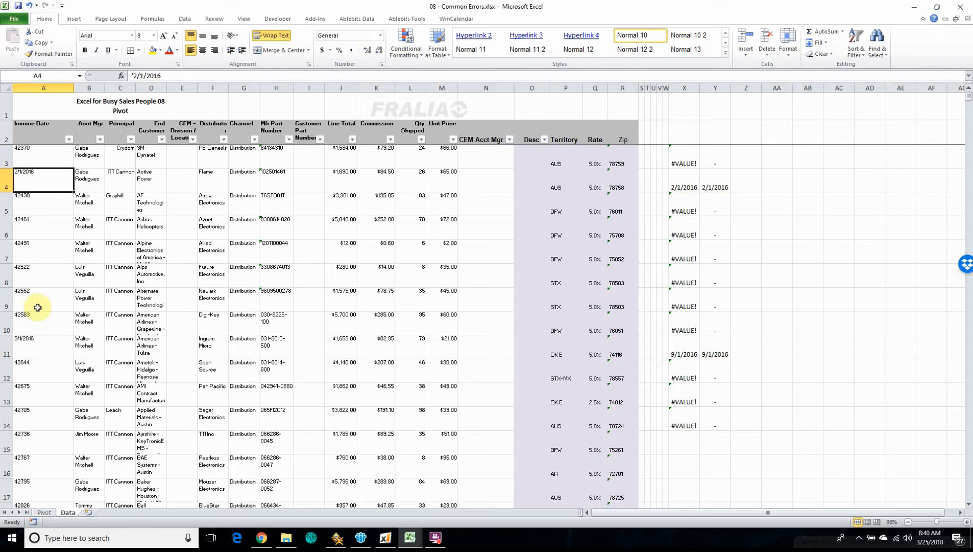
left_click(35, 345)
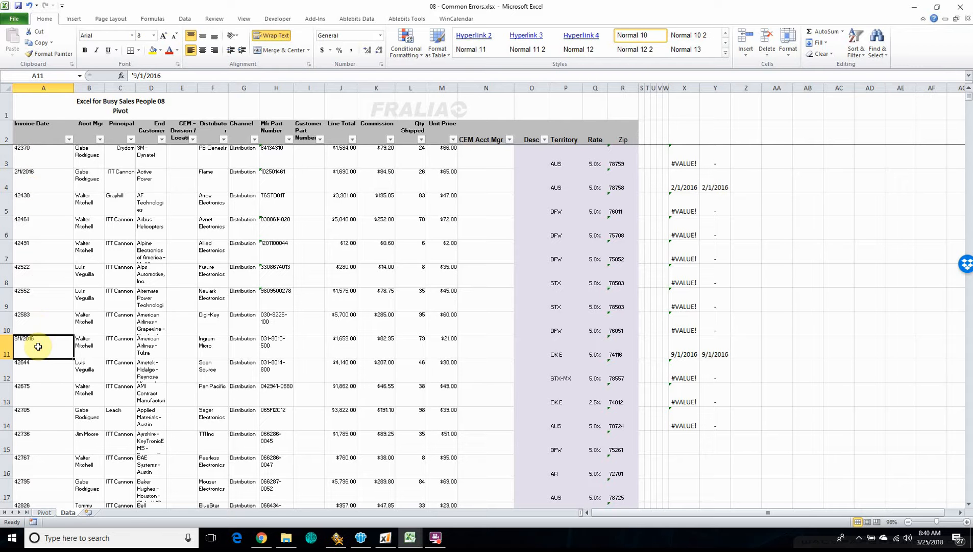
- Review the DATEVALUE formula in X3 and the function arguments of the IFERROR formula in Y3
left_click(683, 158)
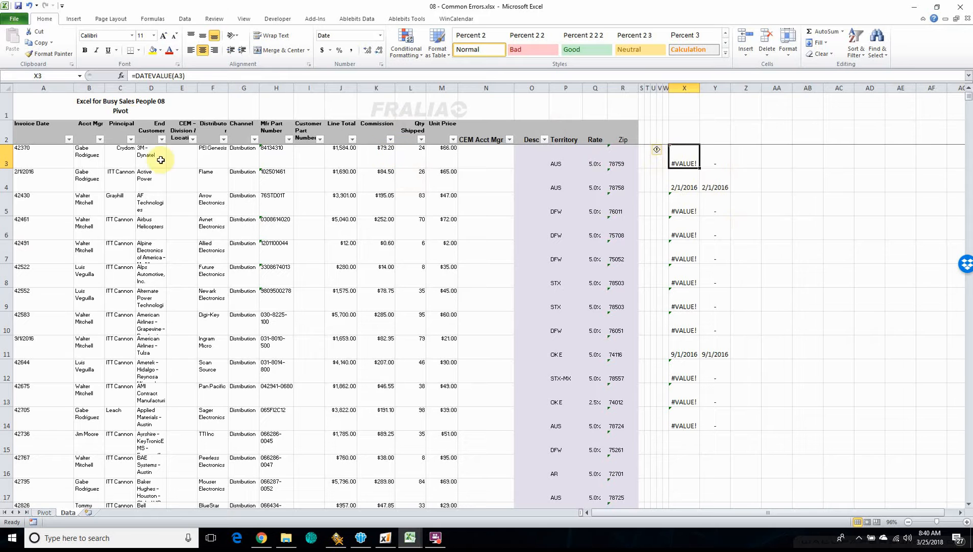
left_click(712, 158)
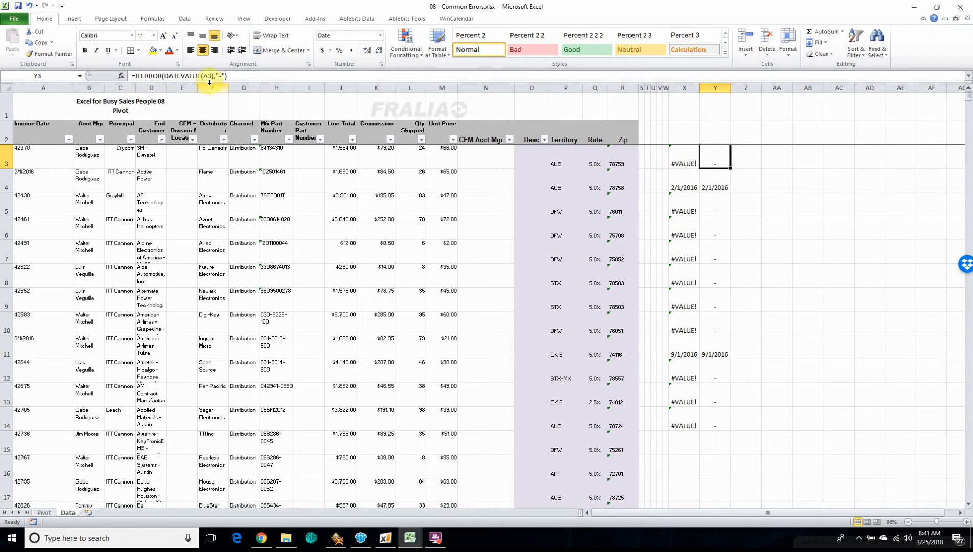
left_click(144, 76)
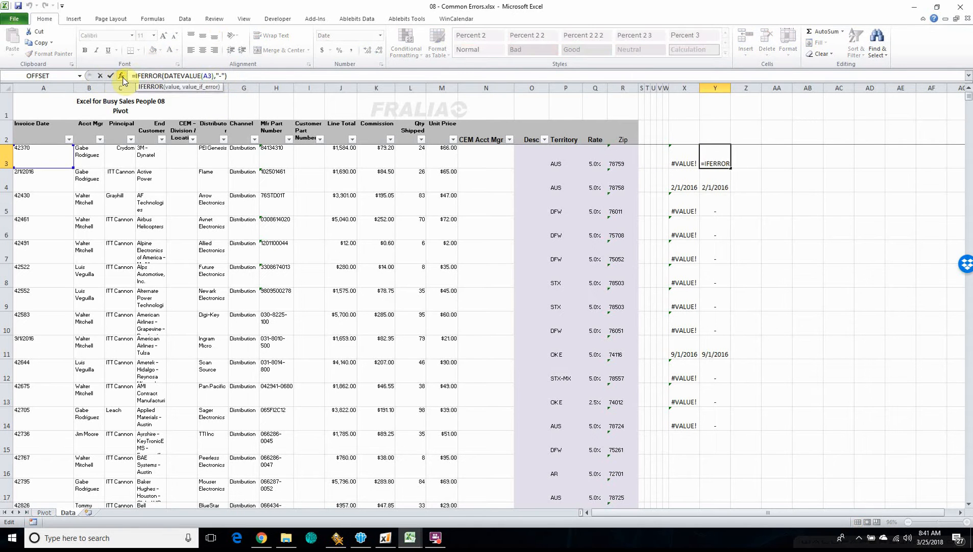
left_click(121, 75)
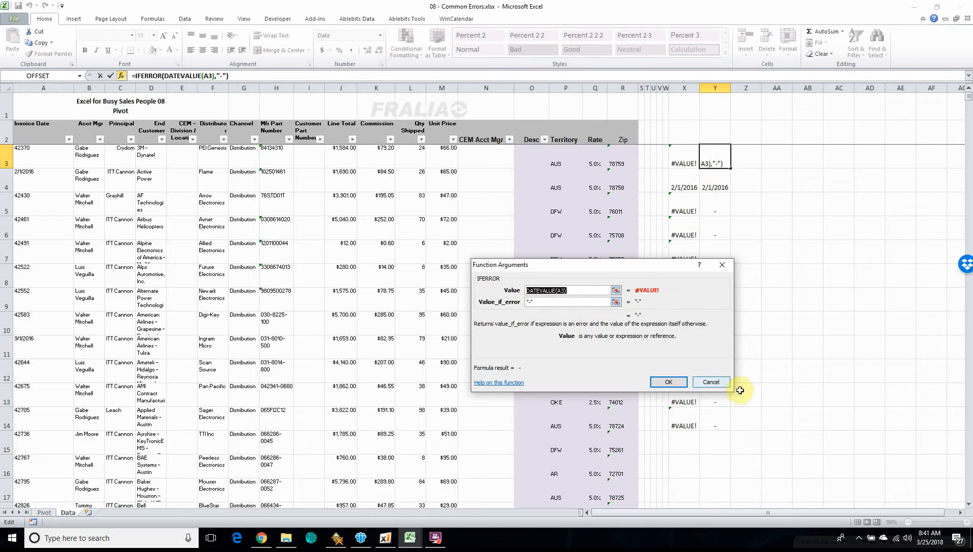
left_click(712, 384)
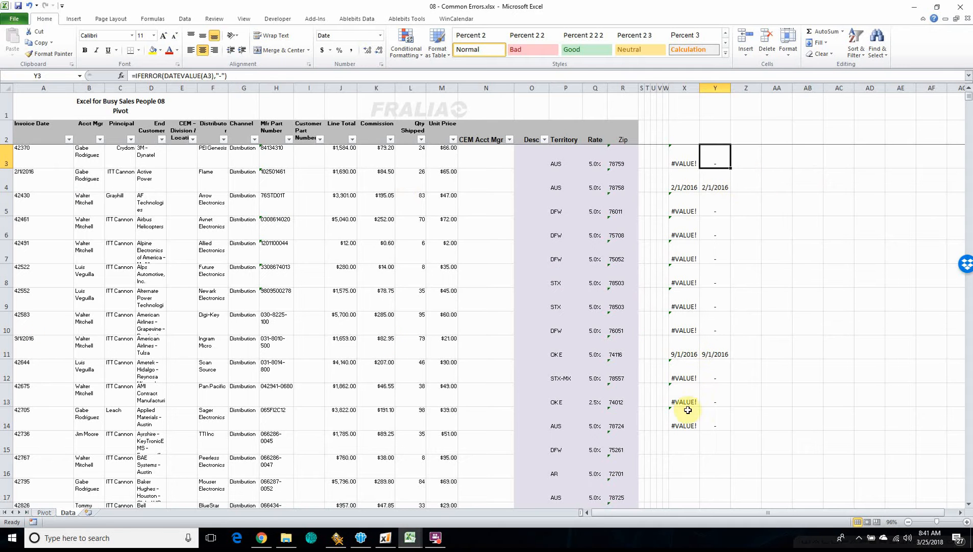
- Set the number format of the whole Invoice Date column to Short Date
scroll(48, 352, "down", 8)
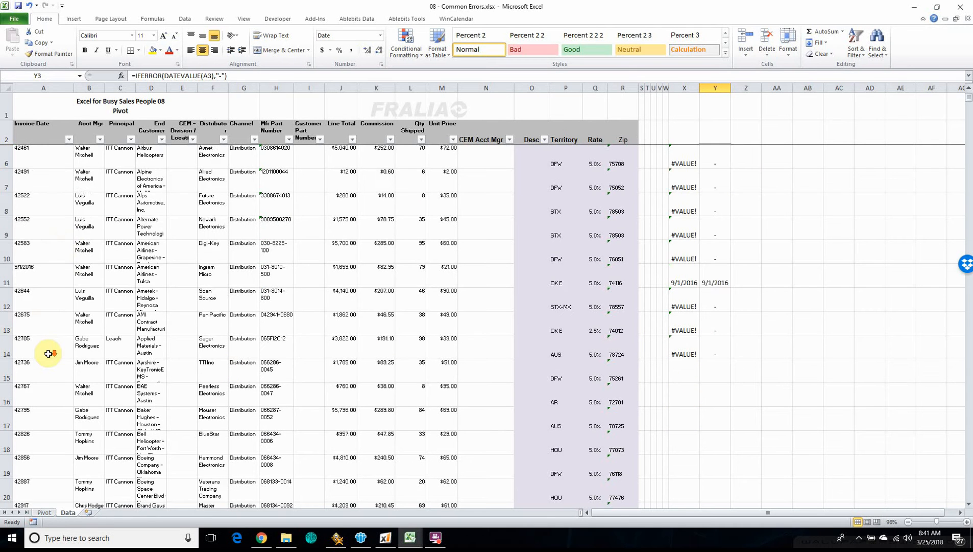
scroll(48, 353, "up", 3)
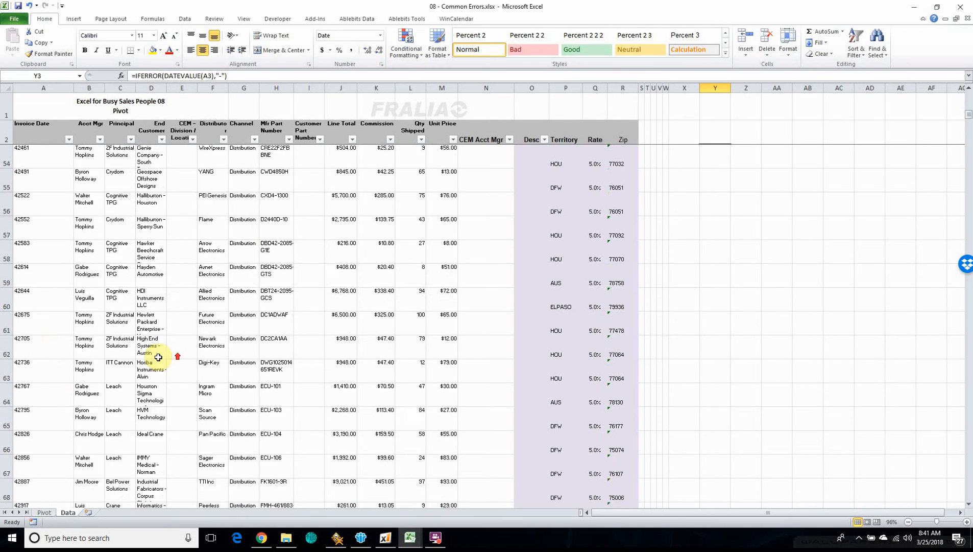
scroll(132, 355, "up", 5)
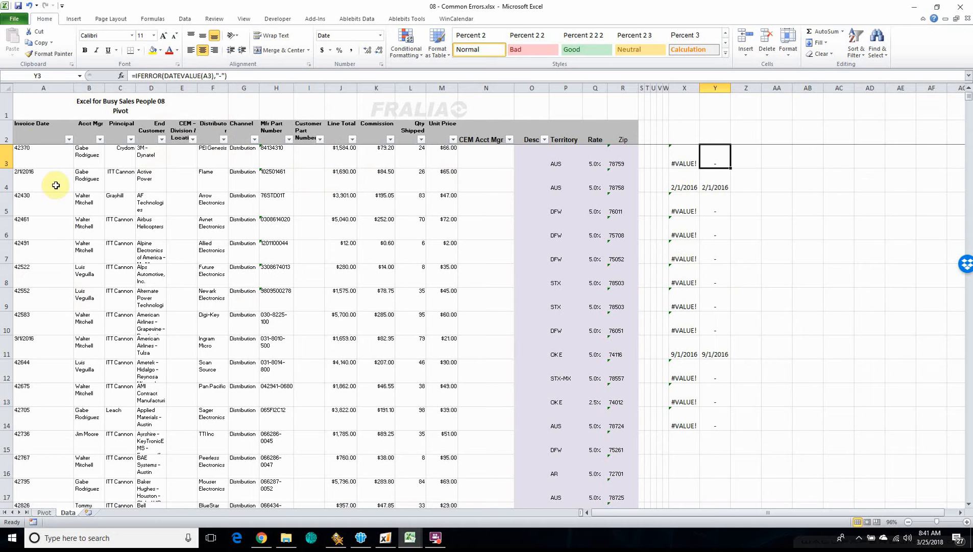
left_click(43, 88)
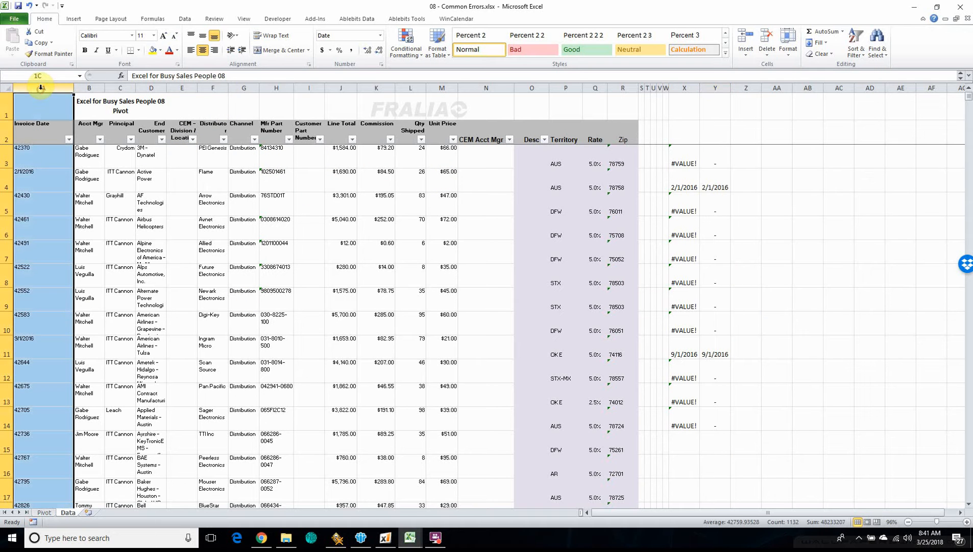
left_click(381, 37)
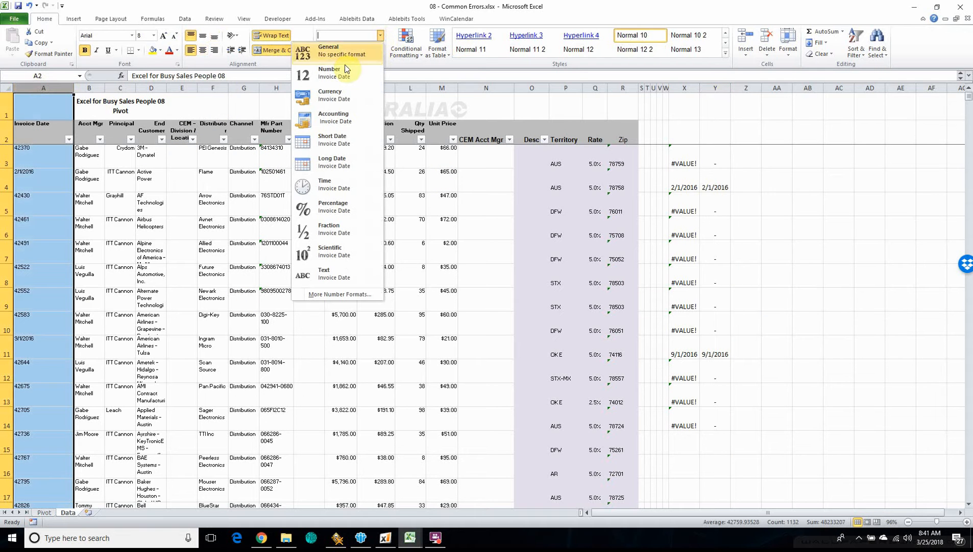
left_click(341, 147)
left_click(348, 271)
- Copy the converted date in Y4 and paste it over Invoice Date cell A4 as values only
left_click(685, 183)
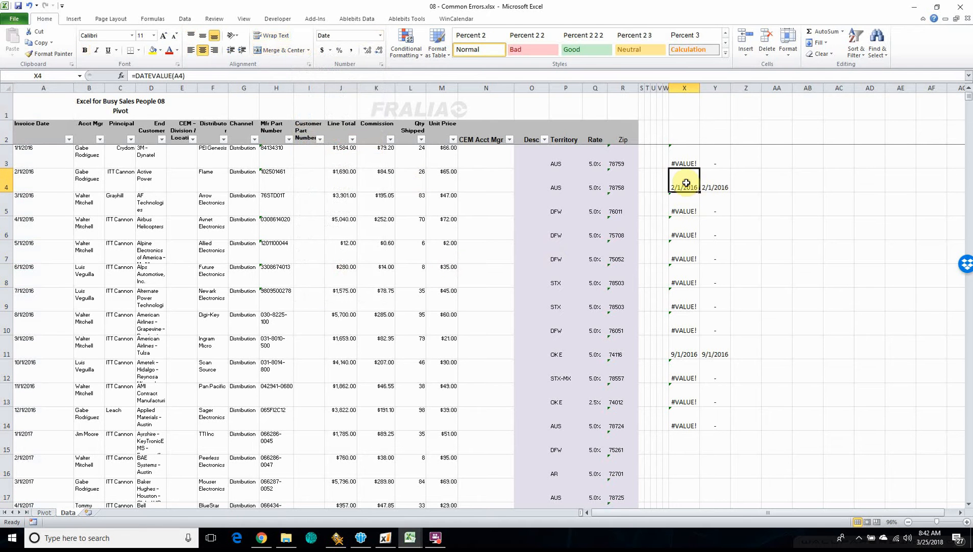
left_click(717, 183)
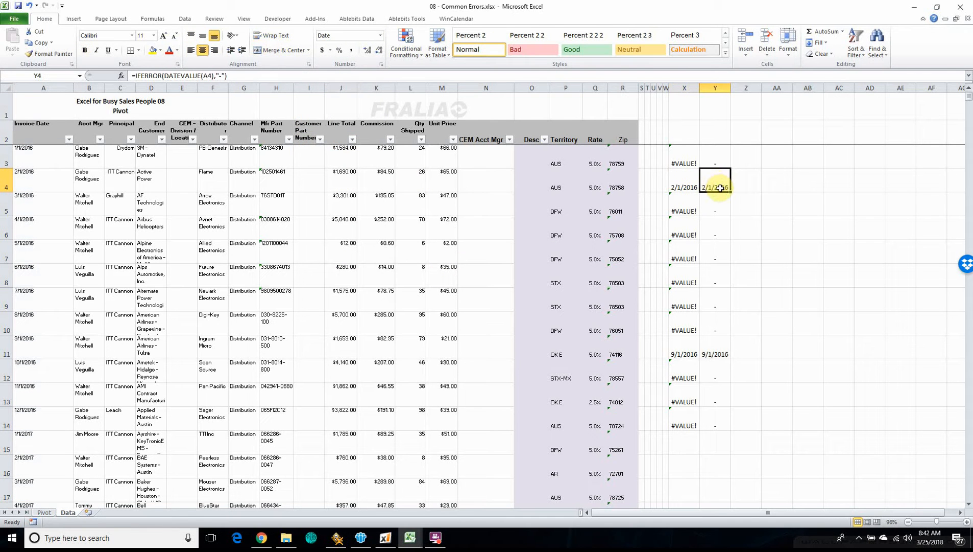
key("ctrl+c")
left_click(45, 179)
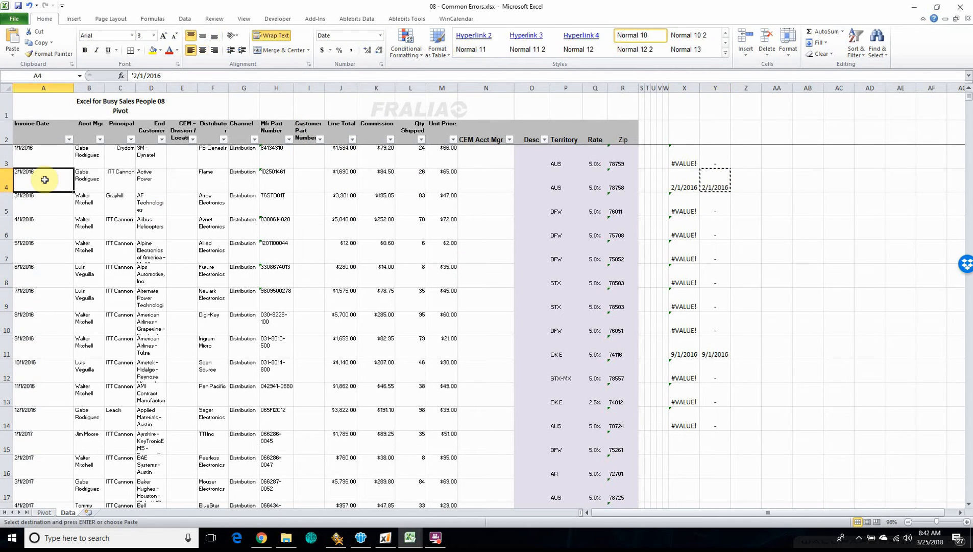
right_click(44, 179)
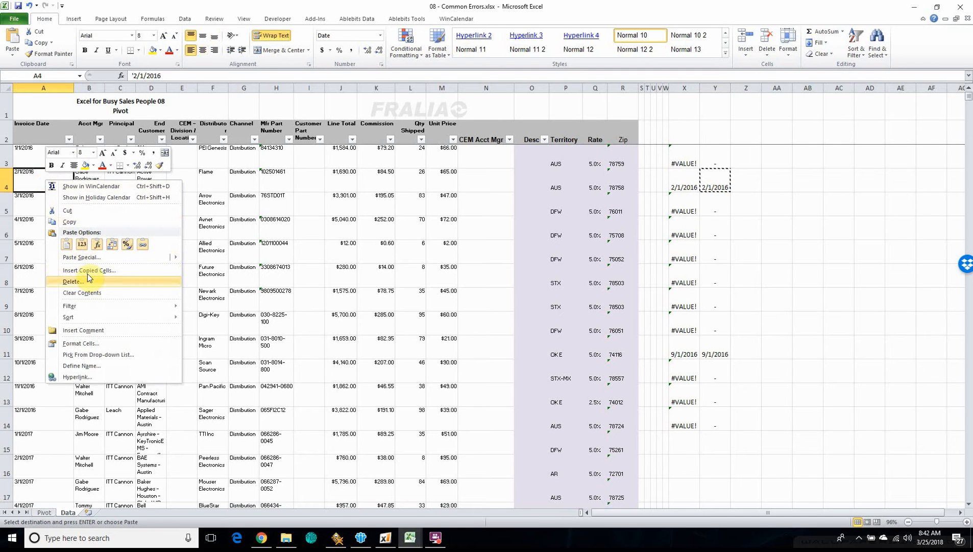
mouse_move(87, 258)
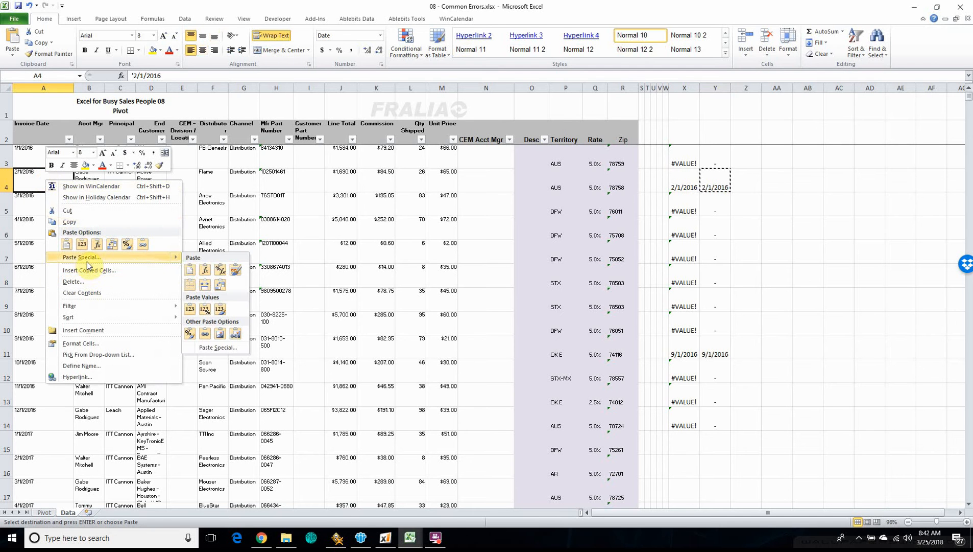
left_click(220, 346)
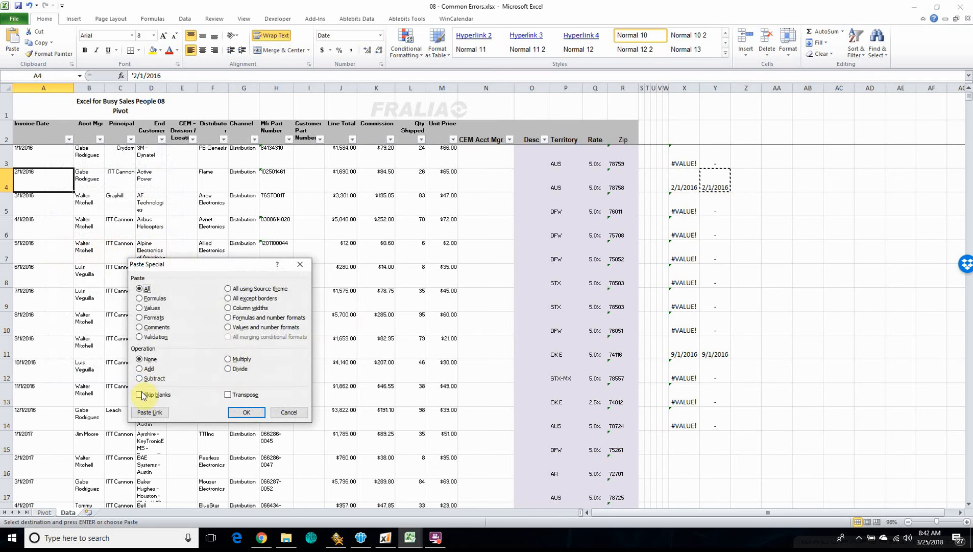
left_click(141, 308)
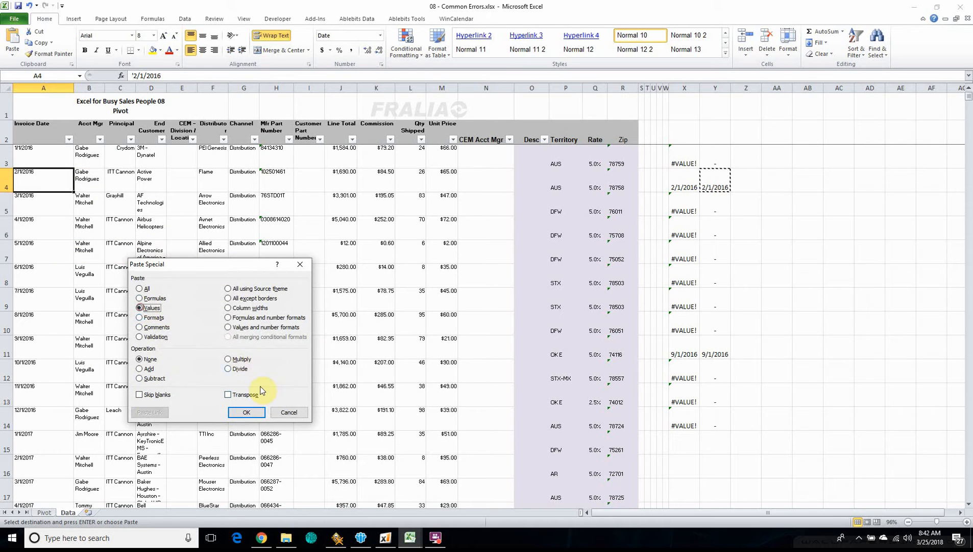
left_click(246, 412)
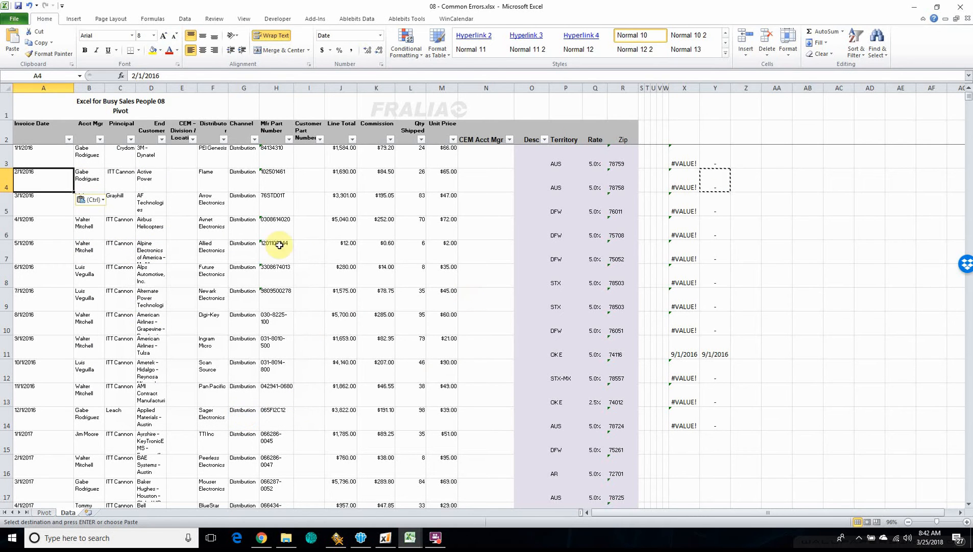
- Replace the text date in A11 with the converted date copied from Y11, pasted as values only
left_click(716, 352)
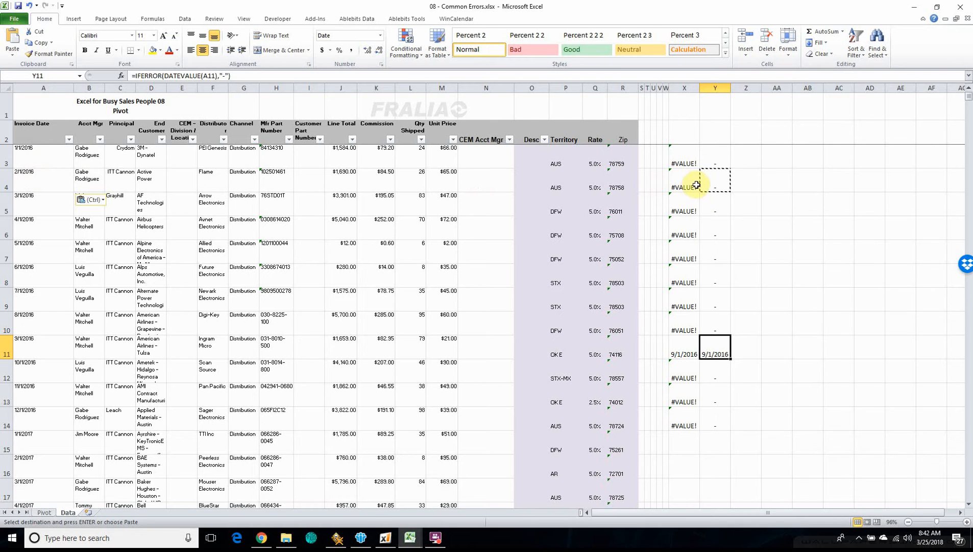
key("ctrl+c")
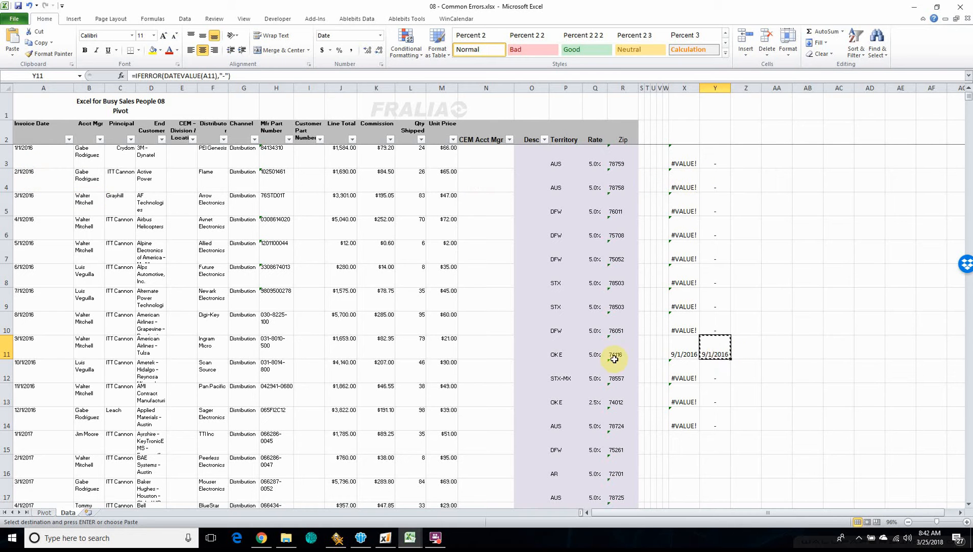
left_click(48, 354)
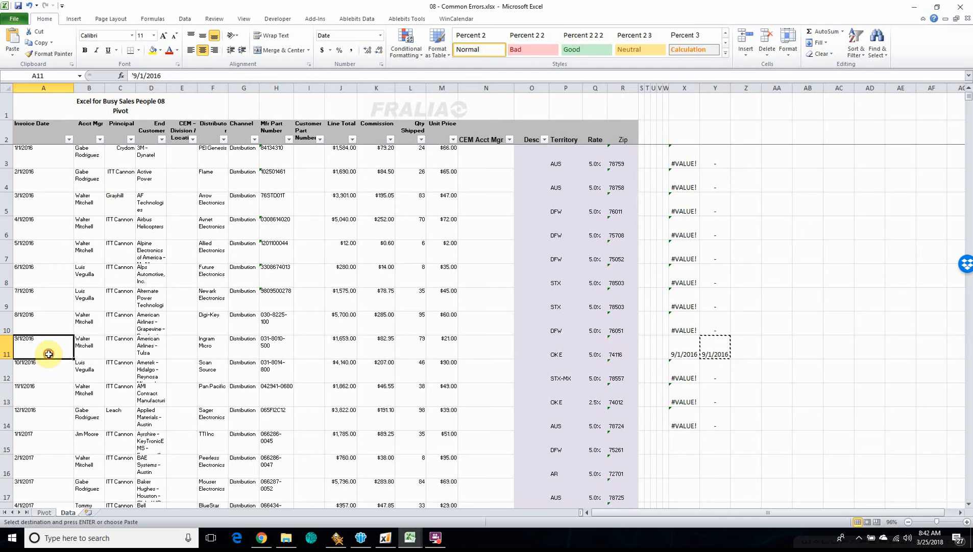
key("alt+e")
key("s")
key("v")
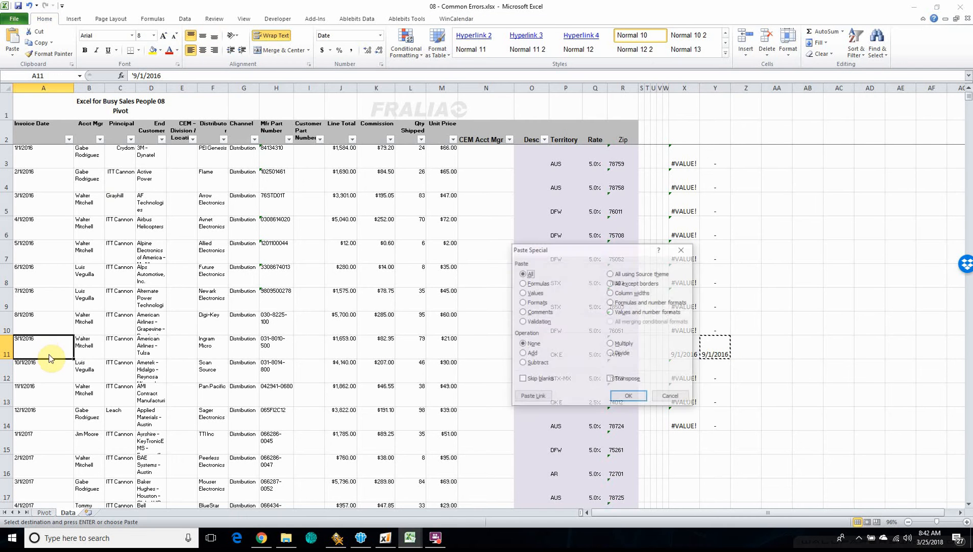
left_click(634, 398)
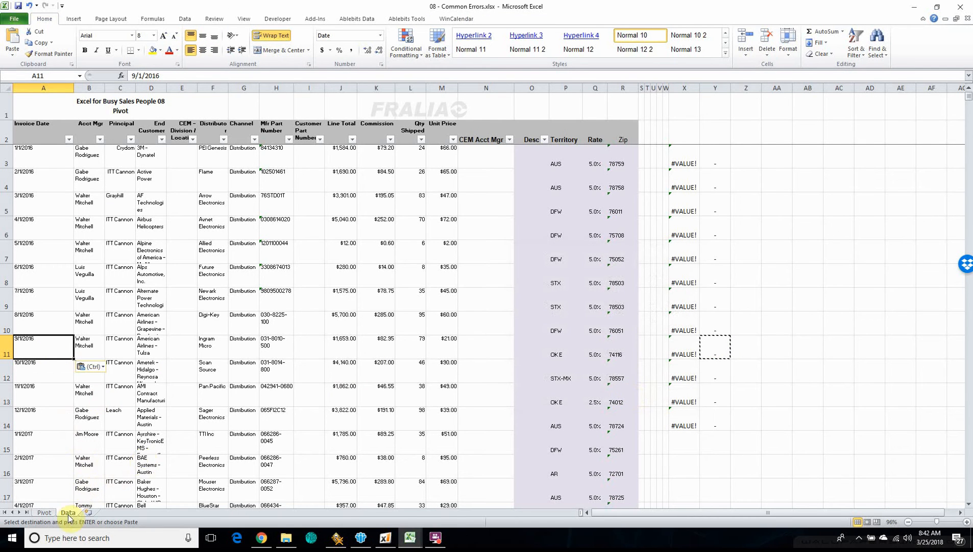
- Refresh the pivot table on the Pivot sheet with the corrected invoice dates
left_click(43, 513)
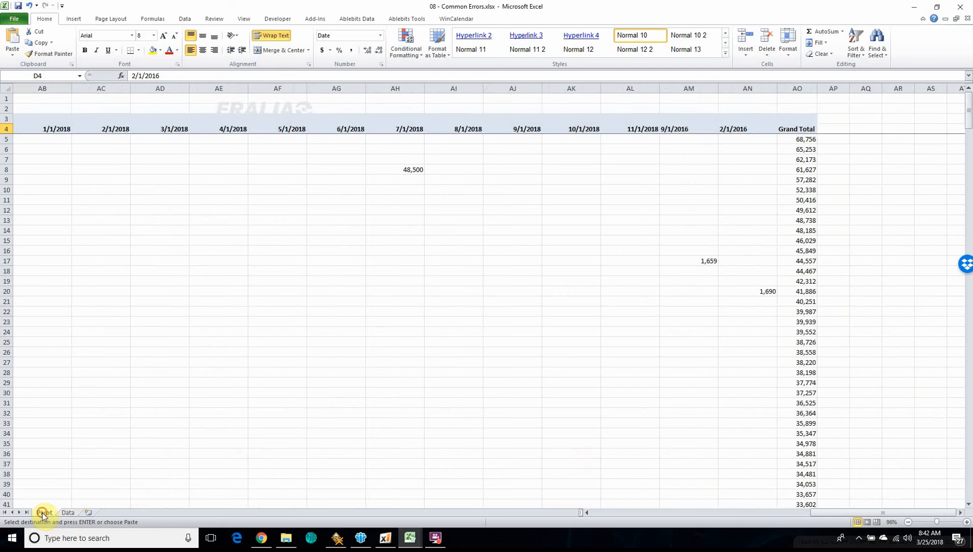
left_click_drag(768, 514, 482, 484)
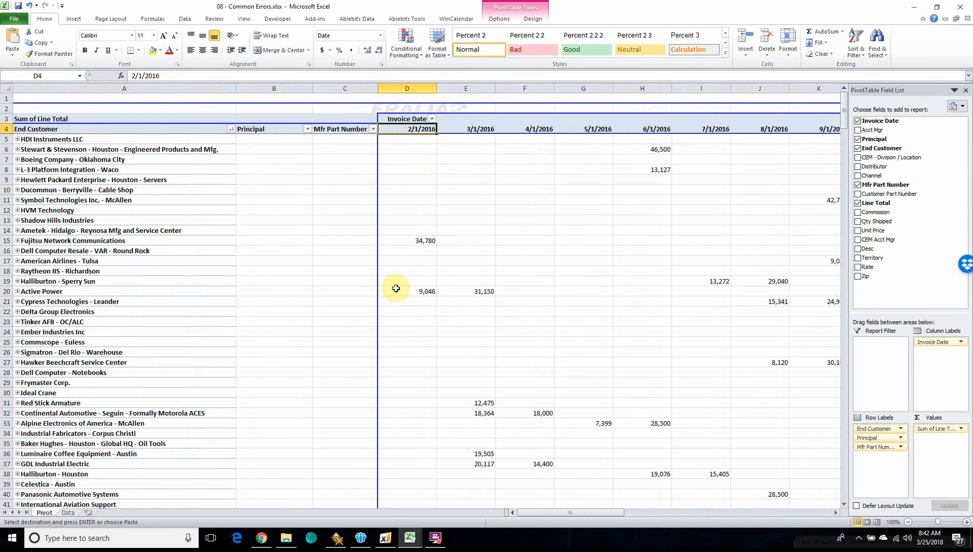
mouse_move(396, 288)
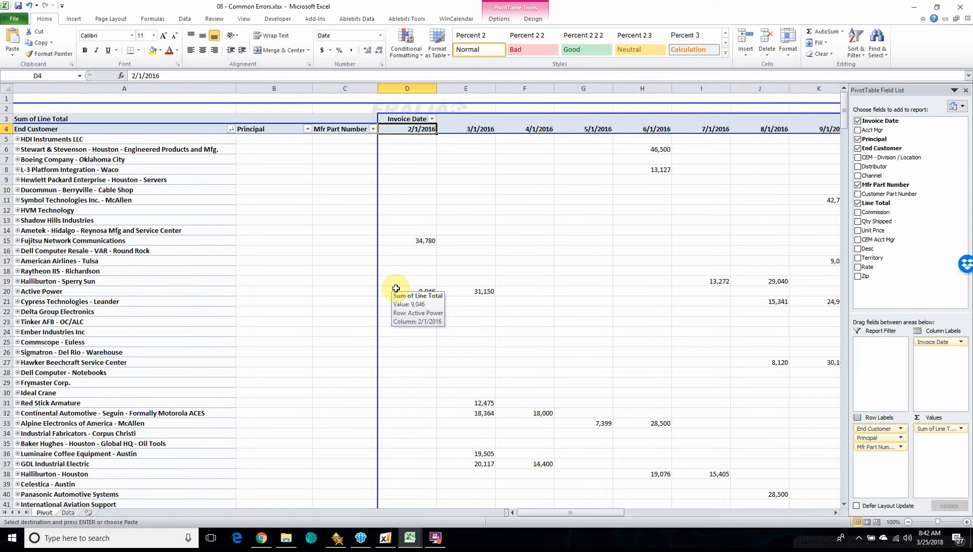
left_click(515, 8)
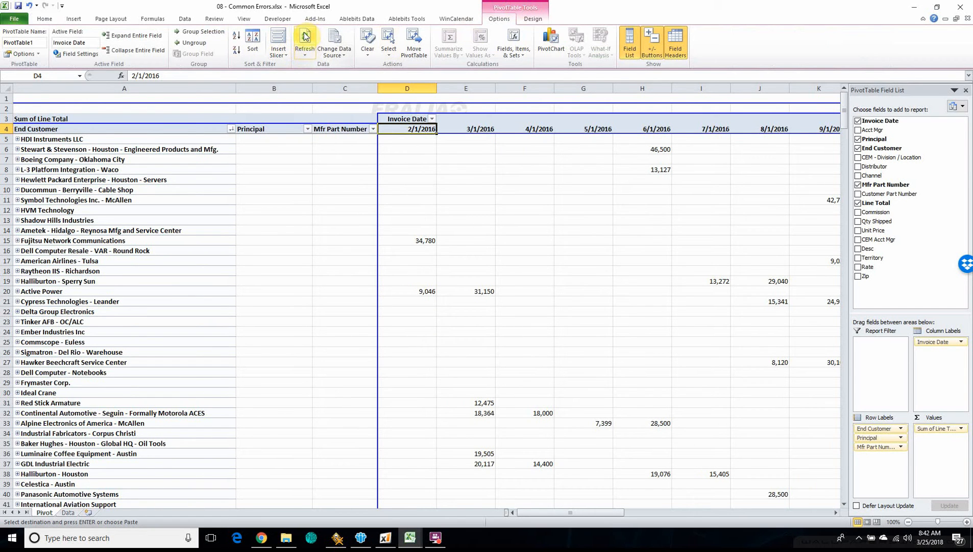
left_click(305, 35)
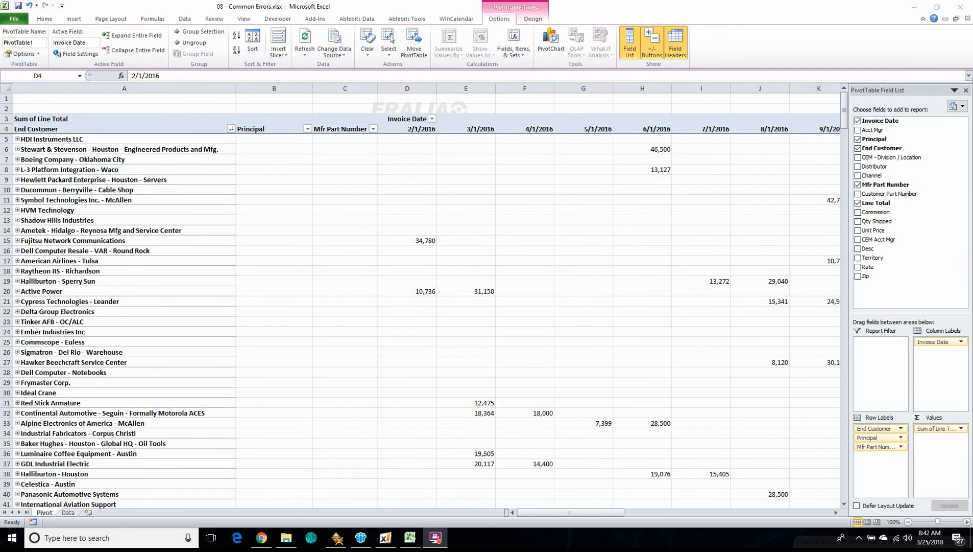
- Group the pivot table's Invoice Date column labels by Years only, with Months deselected
right_click(418, 129)
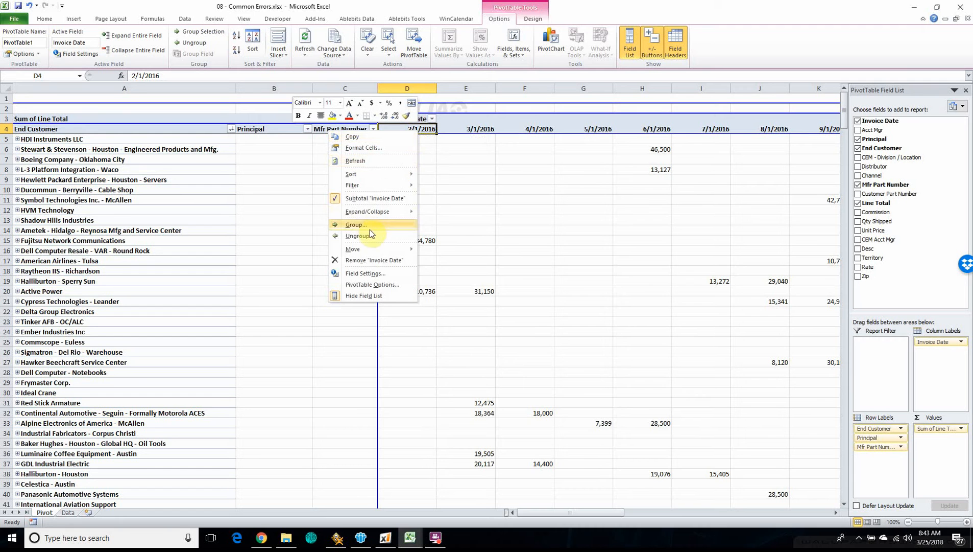
left_click(352, 225)
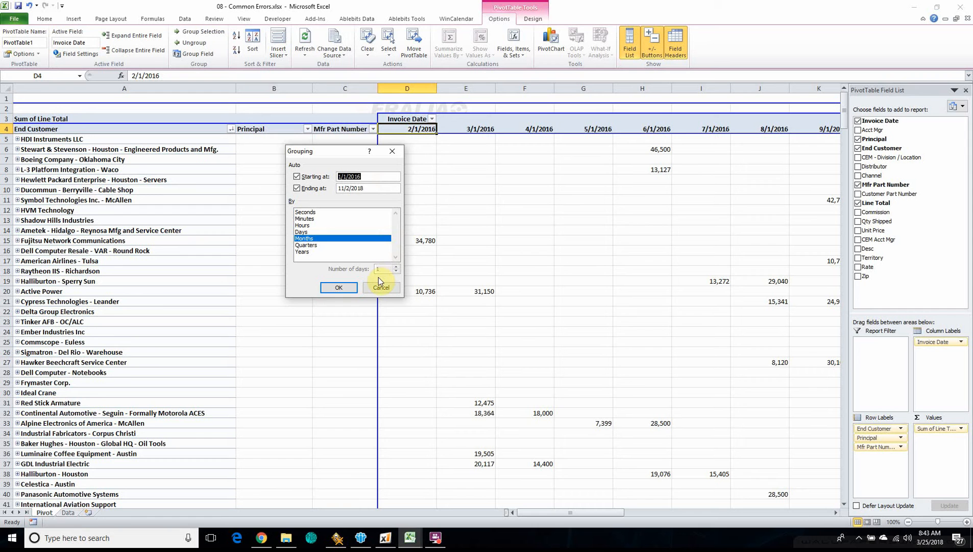
left_click(305, 251)
left_click(306, 239)
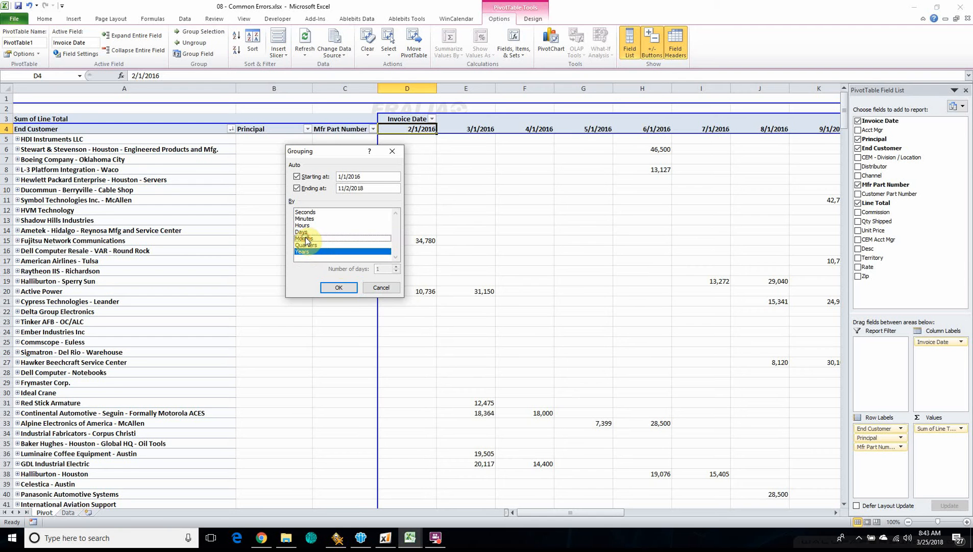
left_click(337, 289)
left_click(338, 288)
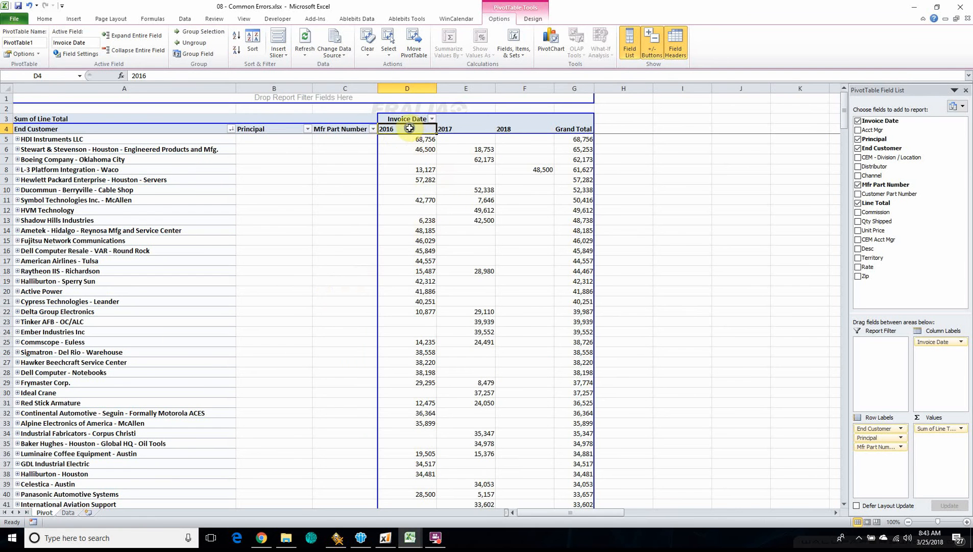
- Change the Invoice Date grouping in the pivot table to both Months and Years
right_click(409, 128)
left_click(370, 221)
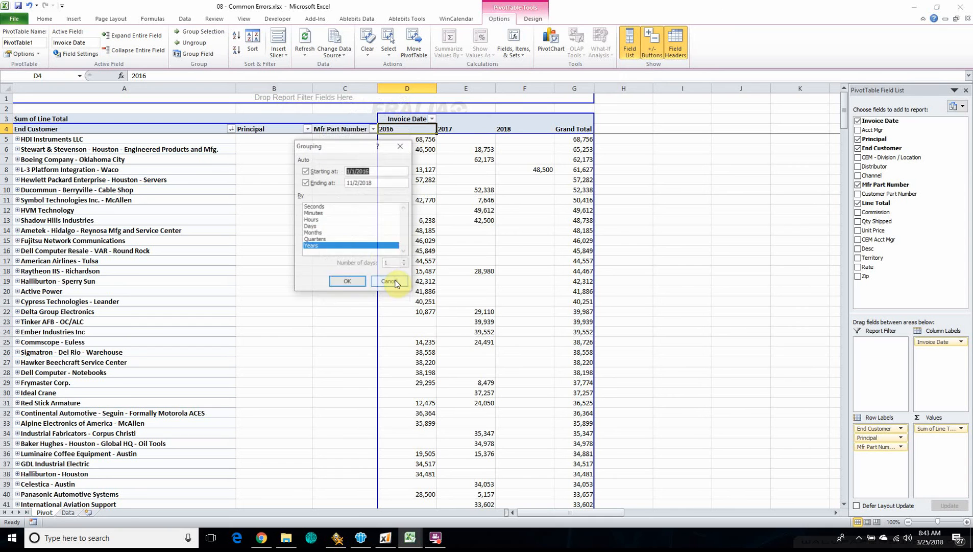
left_click(314, 233)
left_click(347, 282)
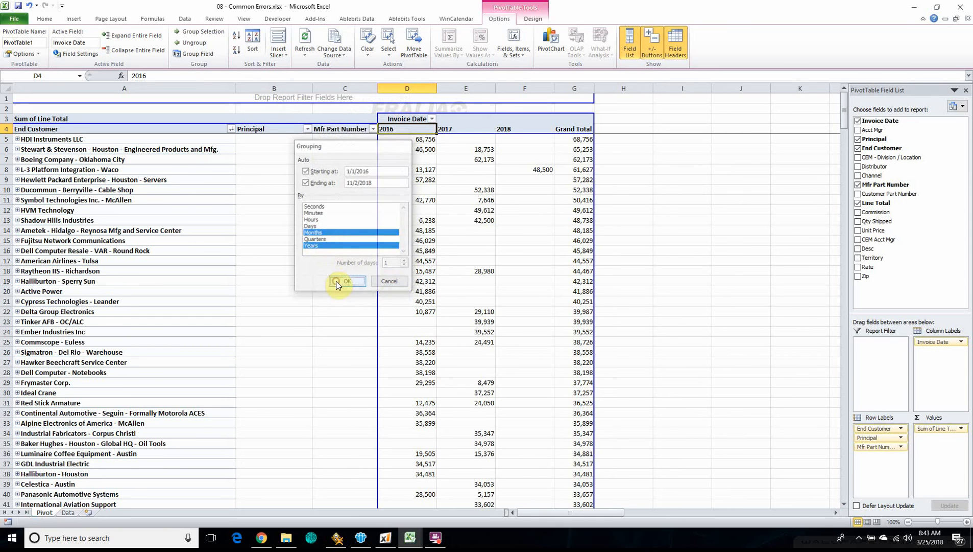
- Collapse the monthly columns of 2016, 2017 and 2018 in the pivot table, checking the 2018 month headers before collapsing them
left_click(382, 129)
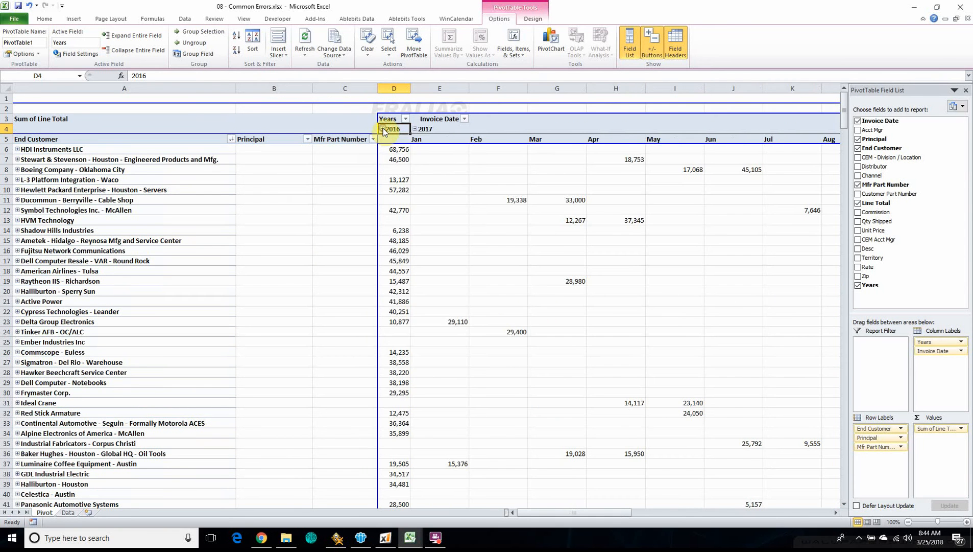
left_click(416, 129)
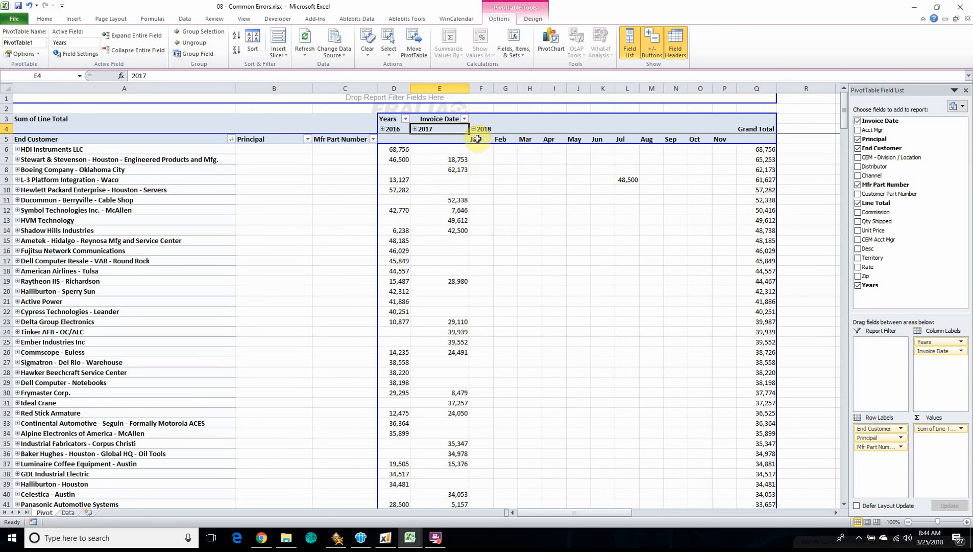
left_click_drag(478, 139, 727, 137)
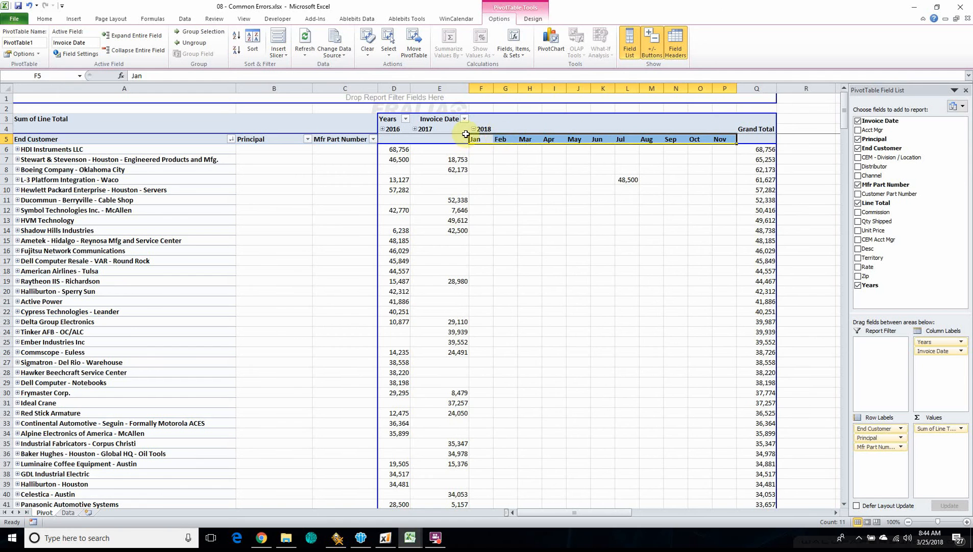
left_click(473, 129)
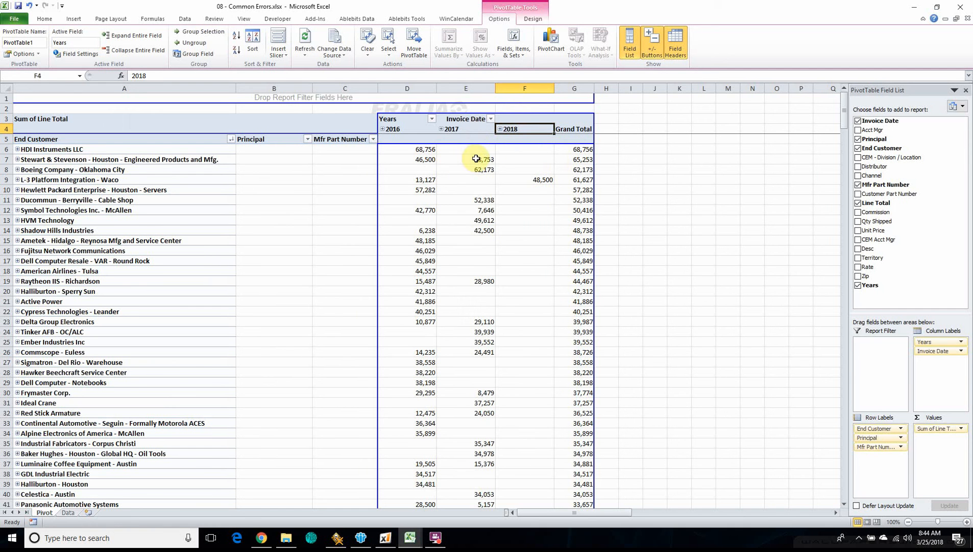
mouse_move(476, 159)
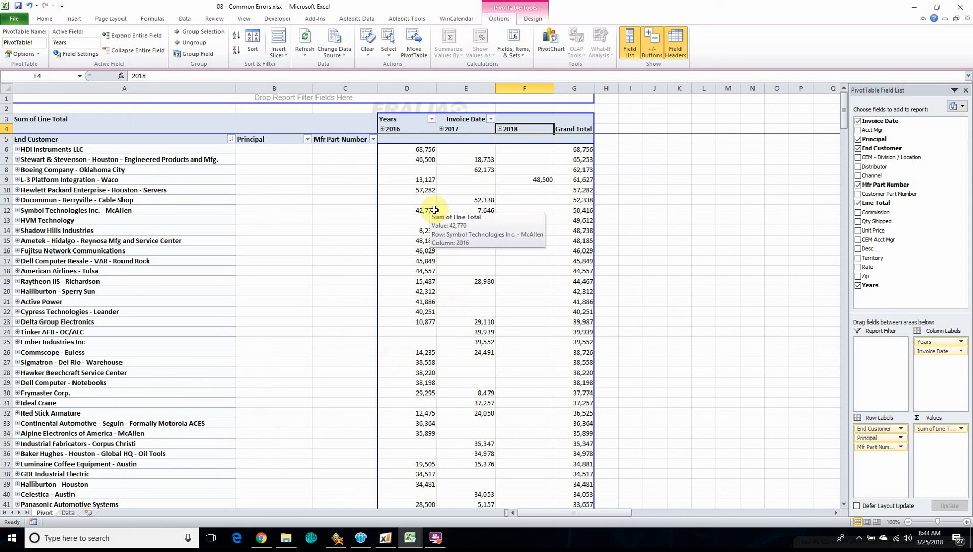
mouse_move(420, 155)
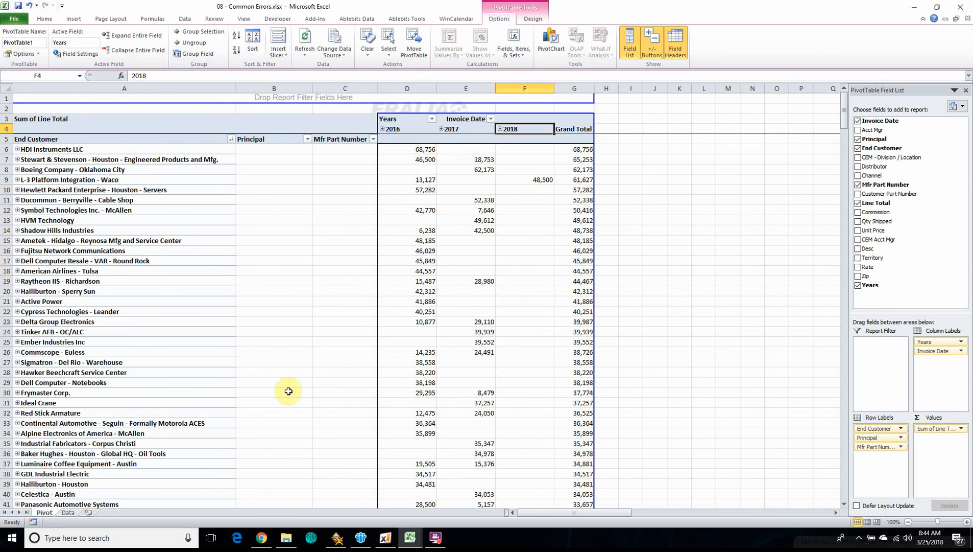
left_click(68, 512)
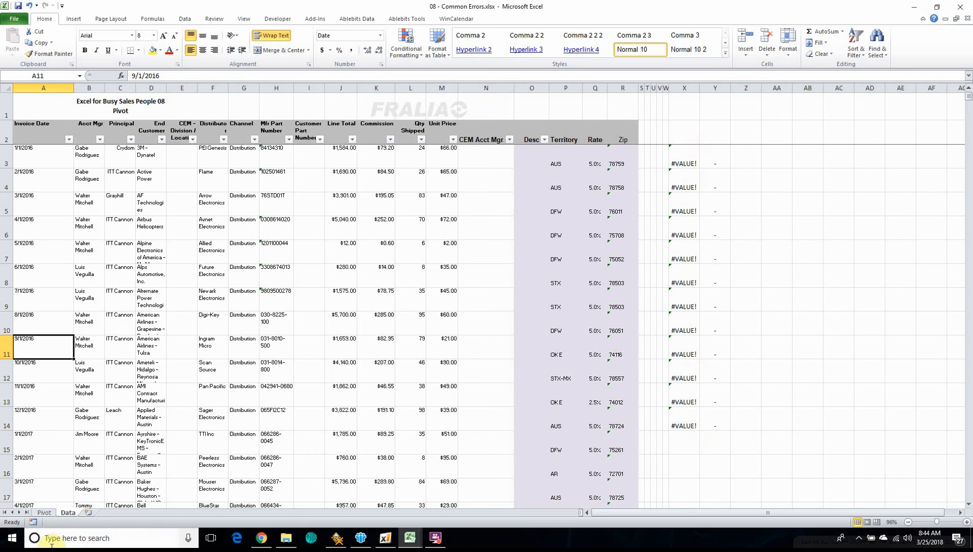
left_click(44, 512)
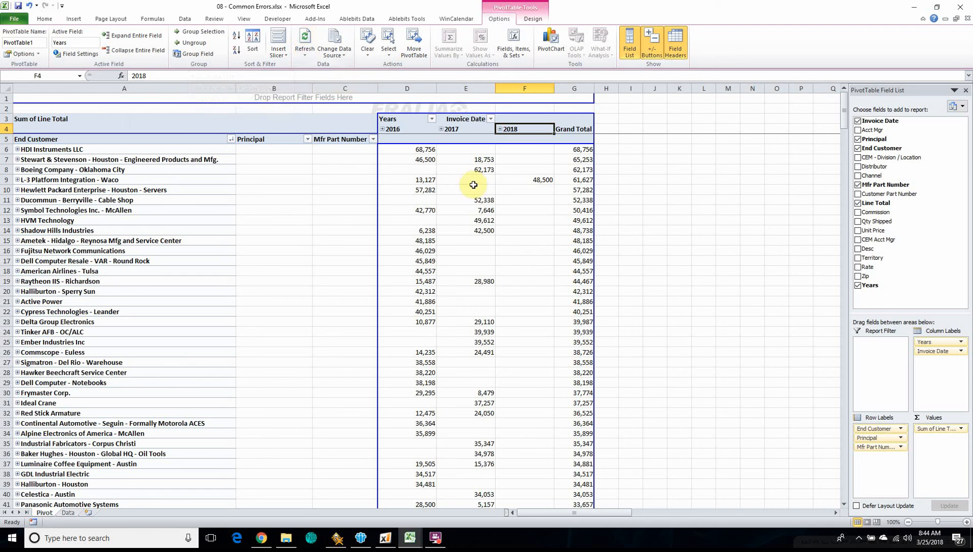
mouse_move(402, 229)
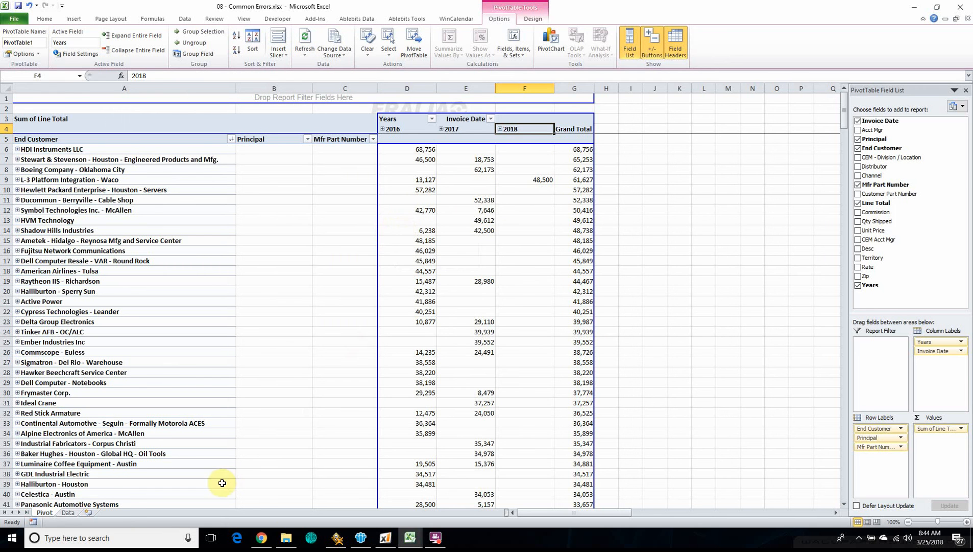
- Switch to the course outline workbook, 00 - Excel Class - Outline.xlsx
mouse_move(410, 540)
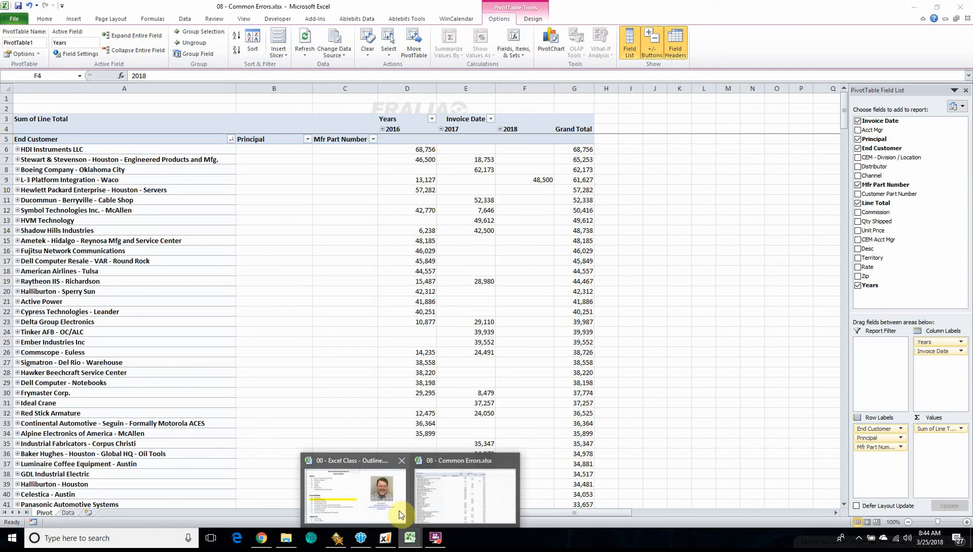
left_click(357, 500)
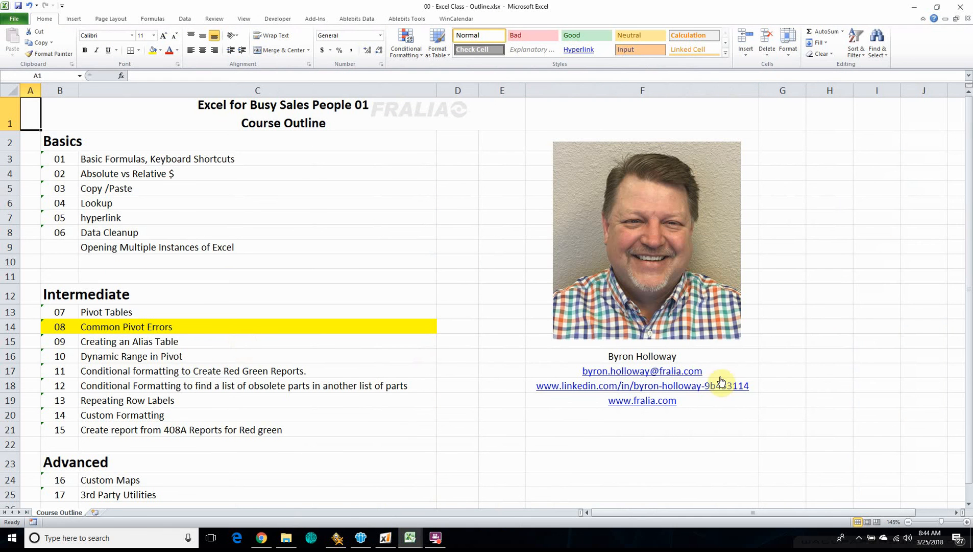